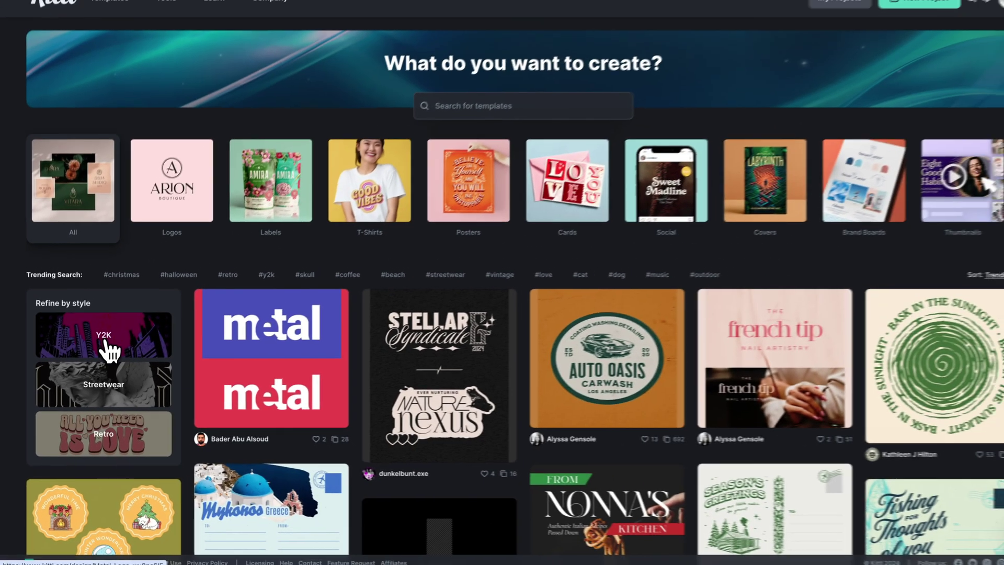
# - Filter the templates to the Y2K style and scroll through the y2k results
pyautogui.click(201, 245)
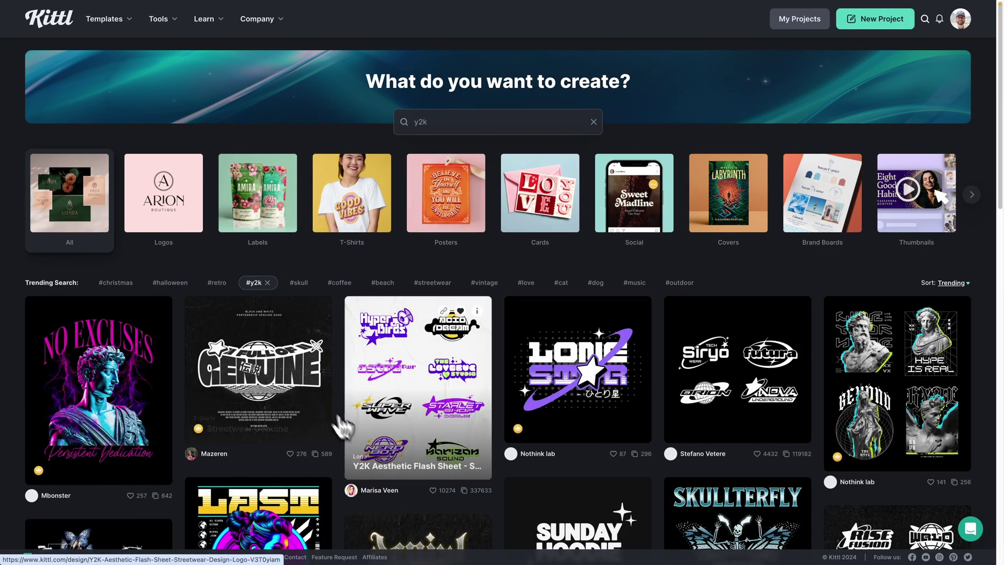
pyautogui.scroll(-2, 360, 443)
pyautogui.scroll(-5, 361, 443)
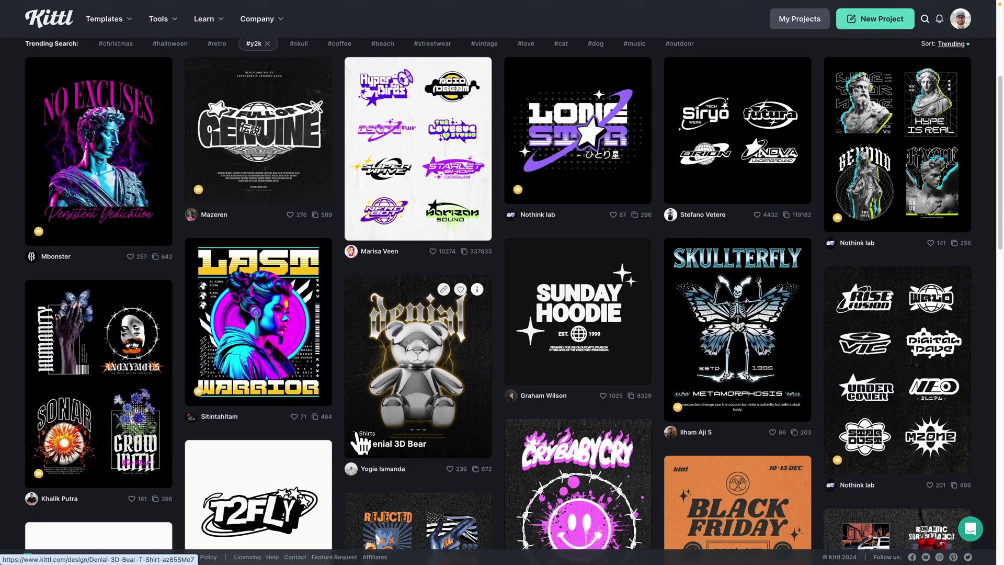
pyautogui.scroll(-5, 360, 443)
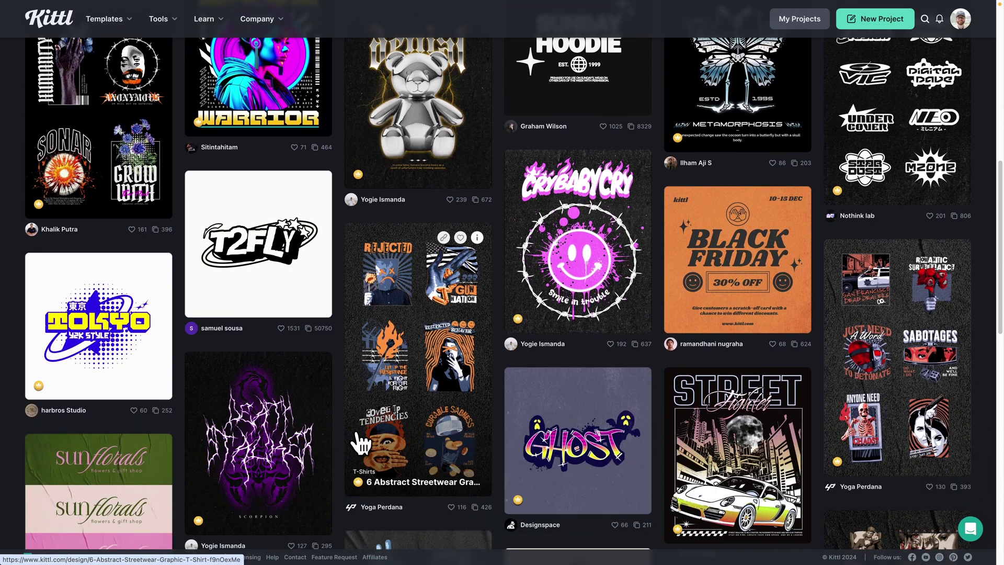
pyautogui.scroll(-7, 361, 443)
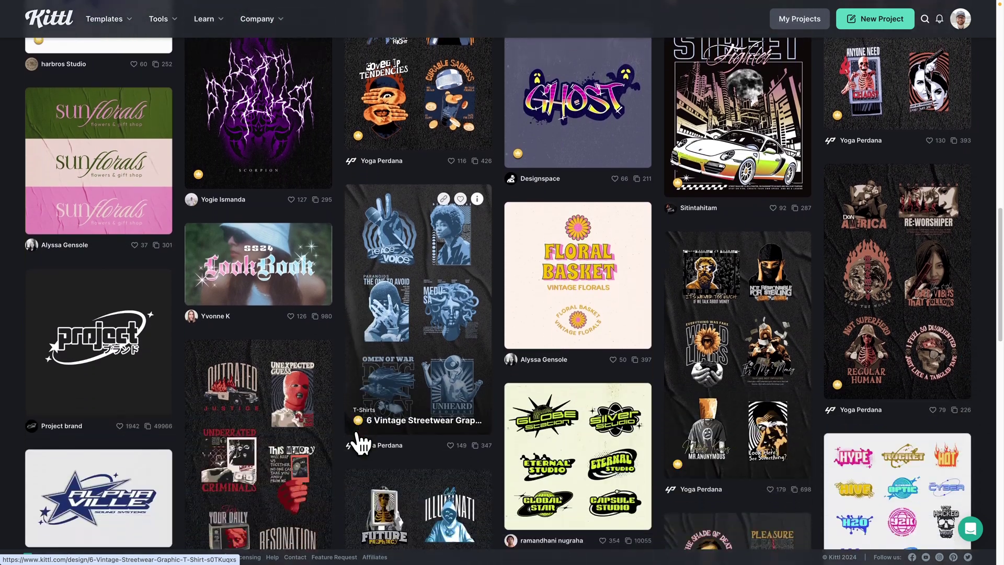
pyautogui.scroll(-4, 360, 443)
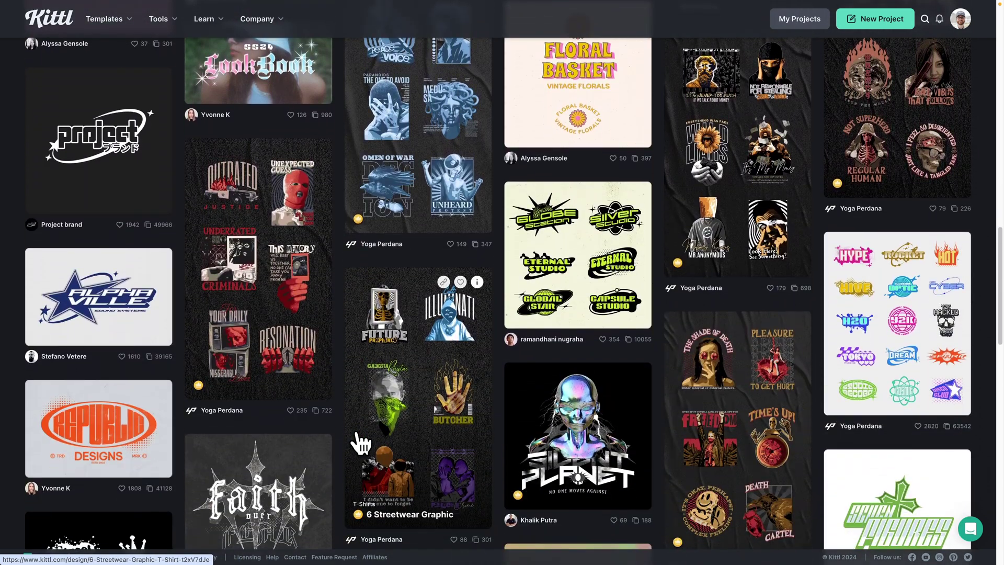
pyautogui.scroll(16, 361, 443)
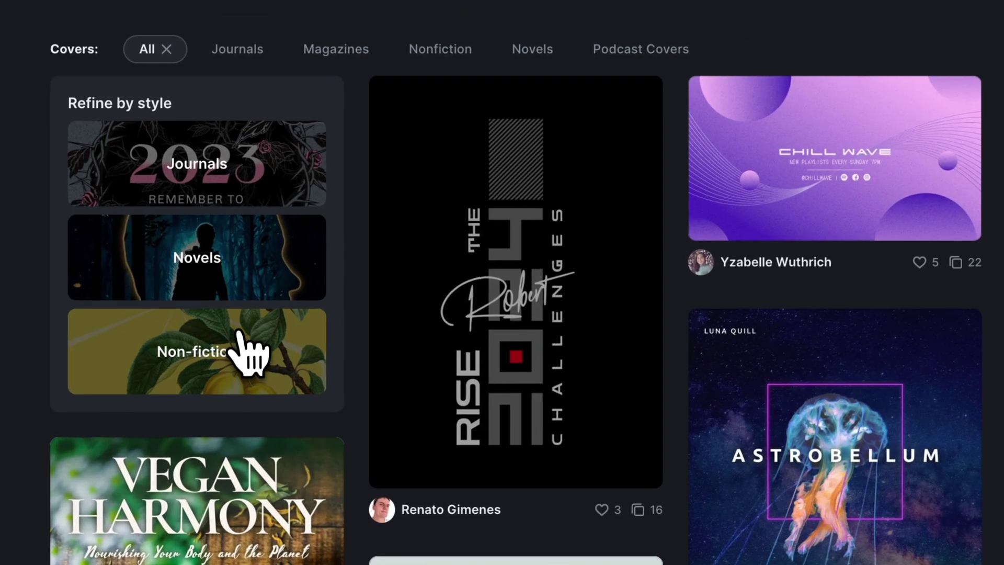
# - Apply the Novels filter to Covers and browse results like Trapped in Heaven and The Traveller
pyautogui.click(219, 260)
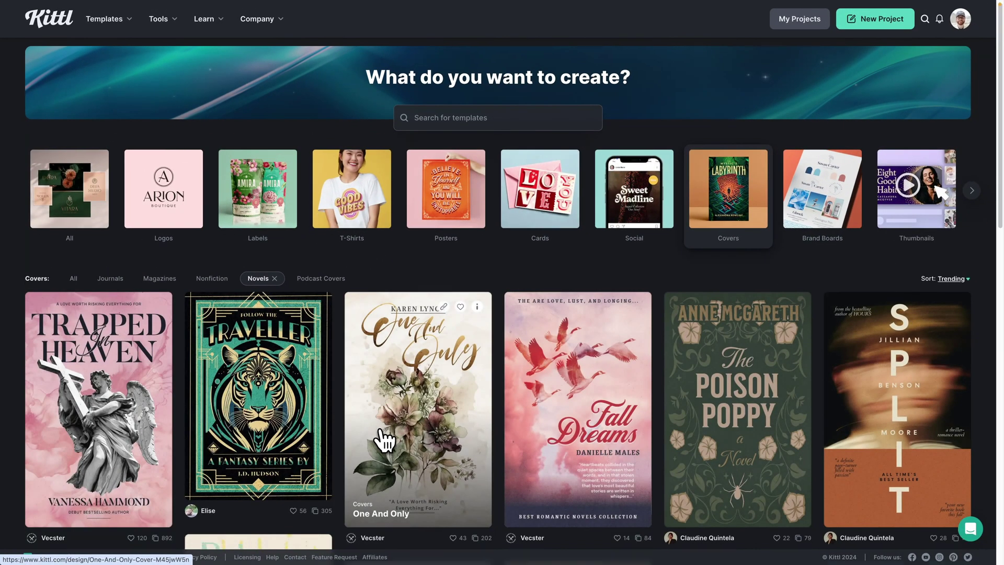
pyautogui.scroll(-2, 383, 438)
pyautogui.scroll(-7, 384, 440)
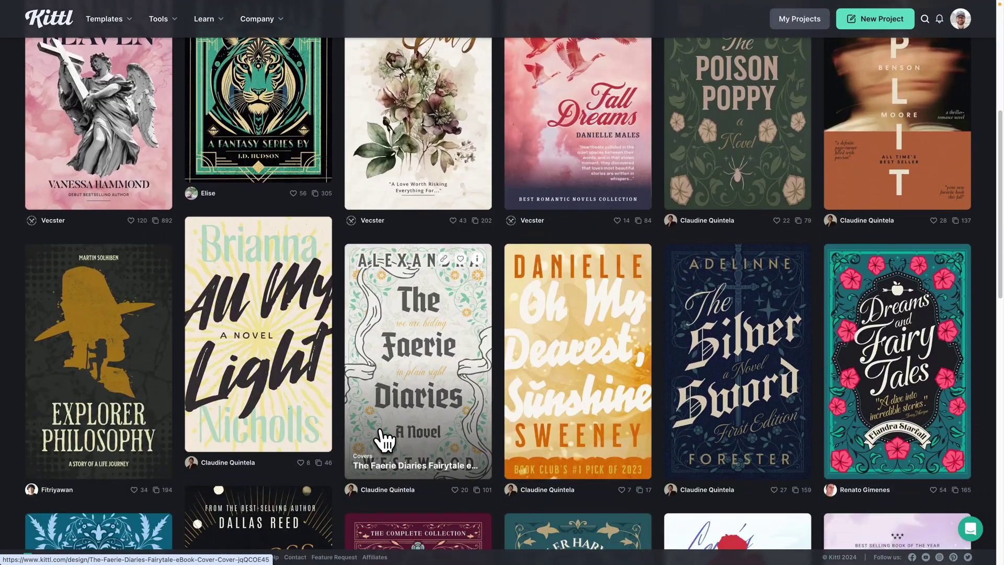
pyautogui.scroll(-4, 385, 441)
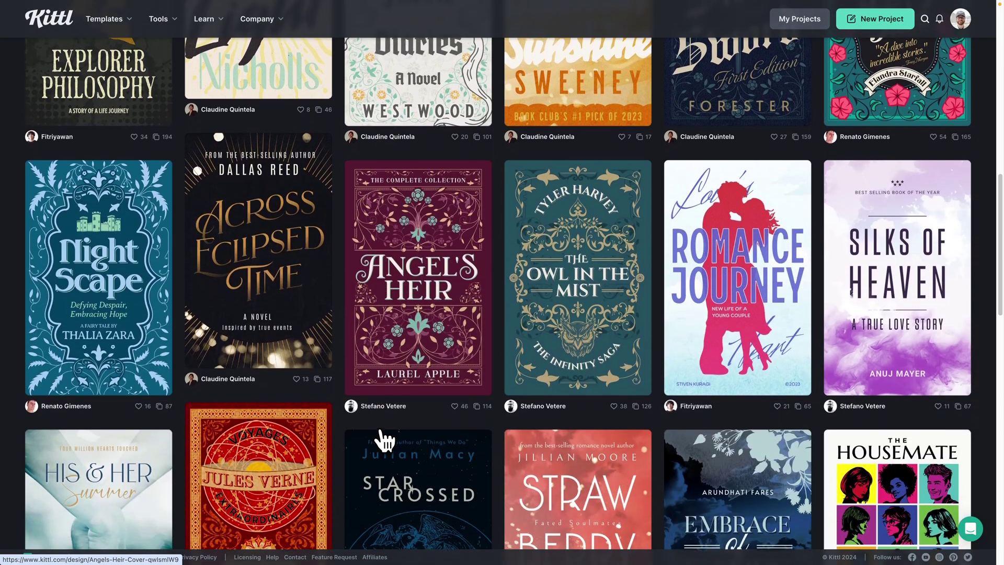
pyautogui.scroll(13, 384, 441)
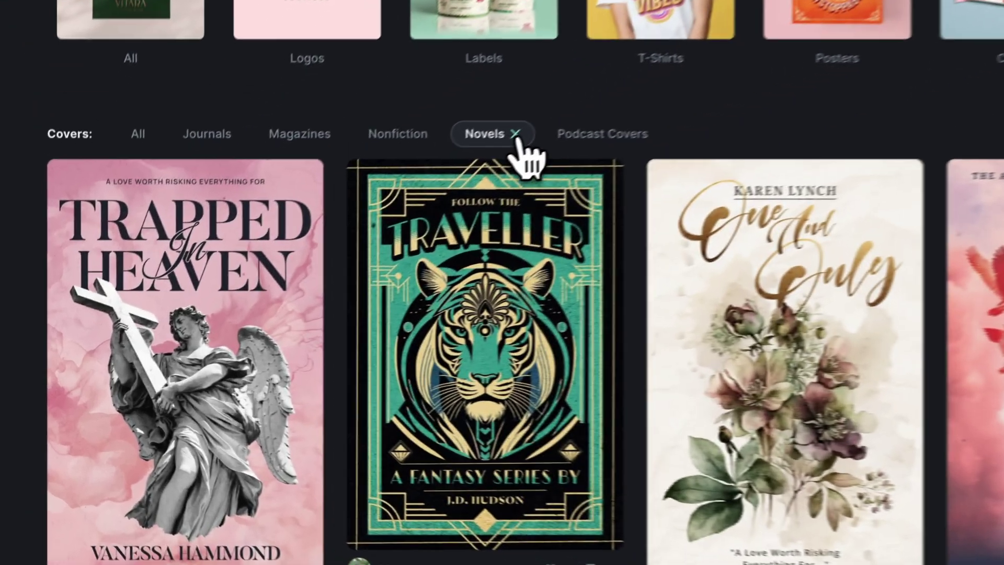
# - Clear the Novels filter, switch to Logos, like Brew Bliss Coffee House, and open its details
pyautogui.click(273, 254)
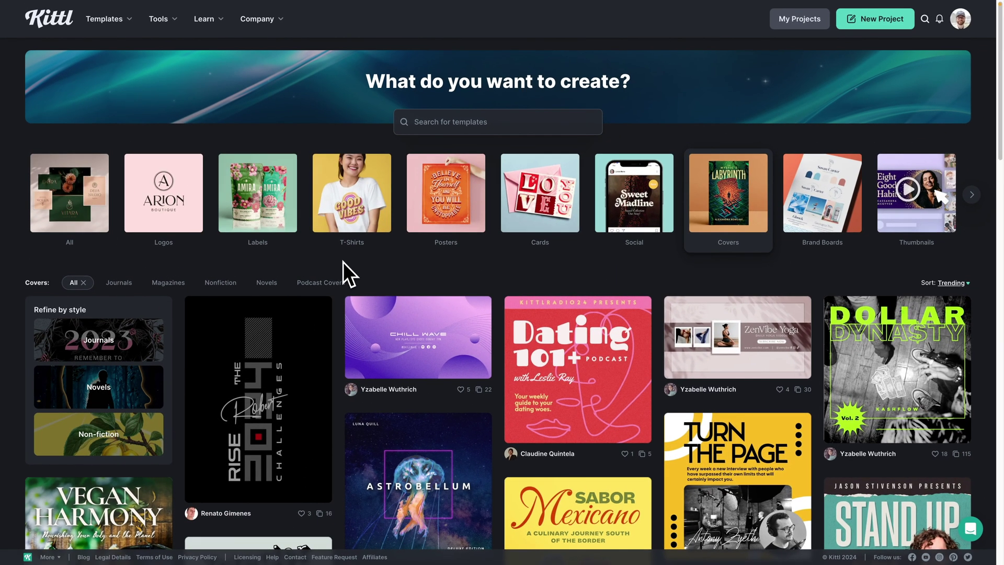
pyautogui.click(163, 204)
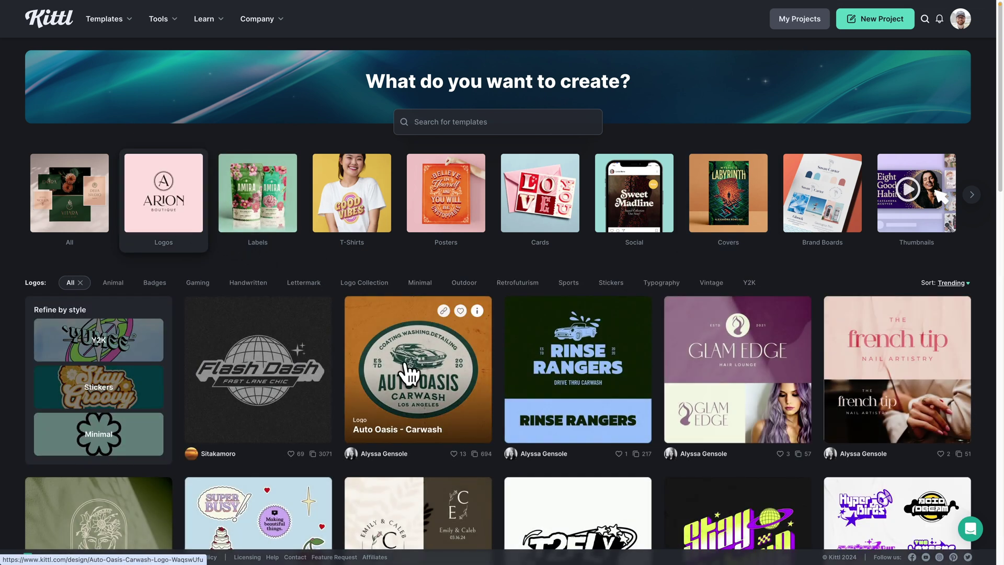
pyautogui.scroll(-3, 411, 374)
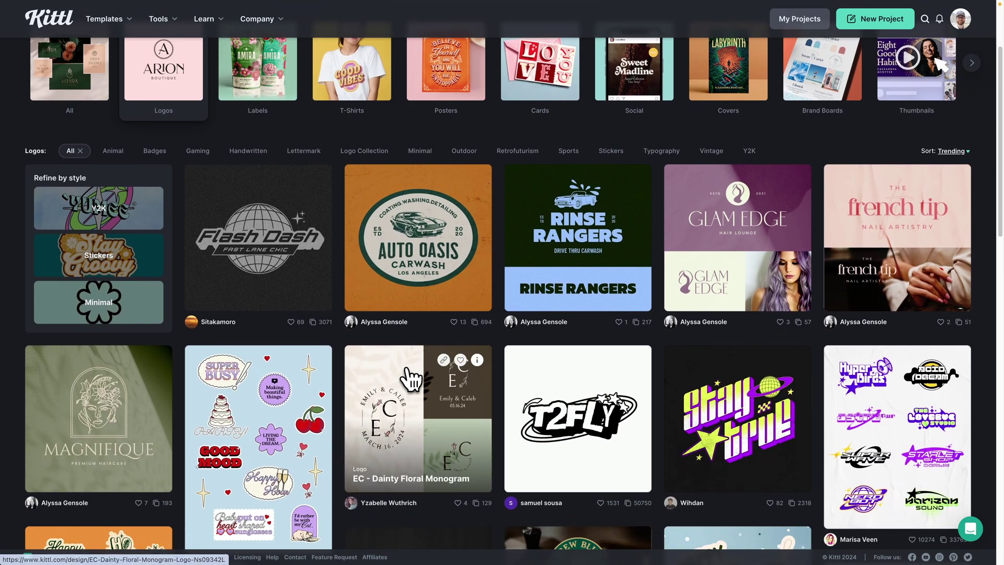
pyautogui.scroll(-5, 410, 377)
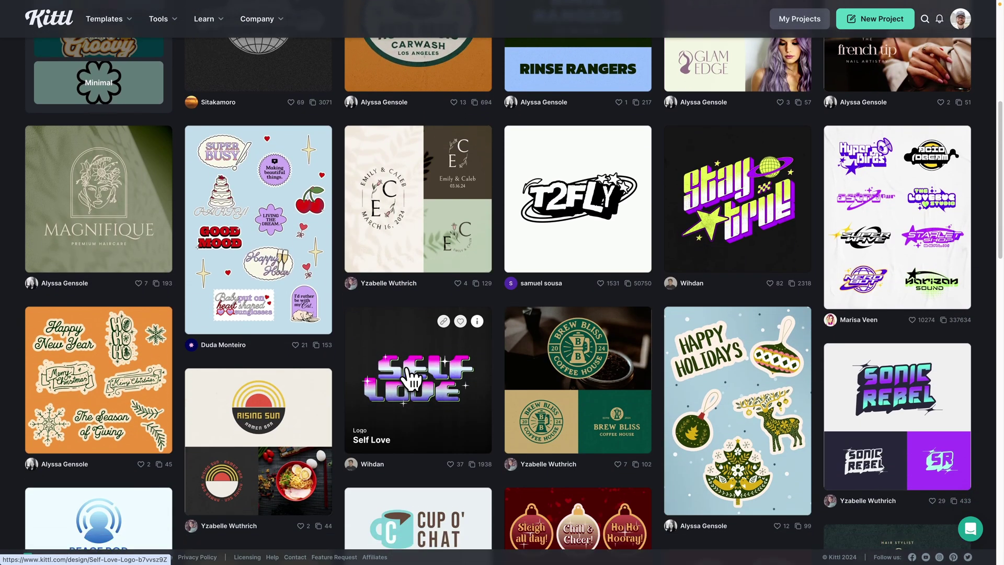
pyautogui.scroll(-1, 411, 377)
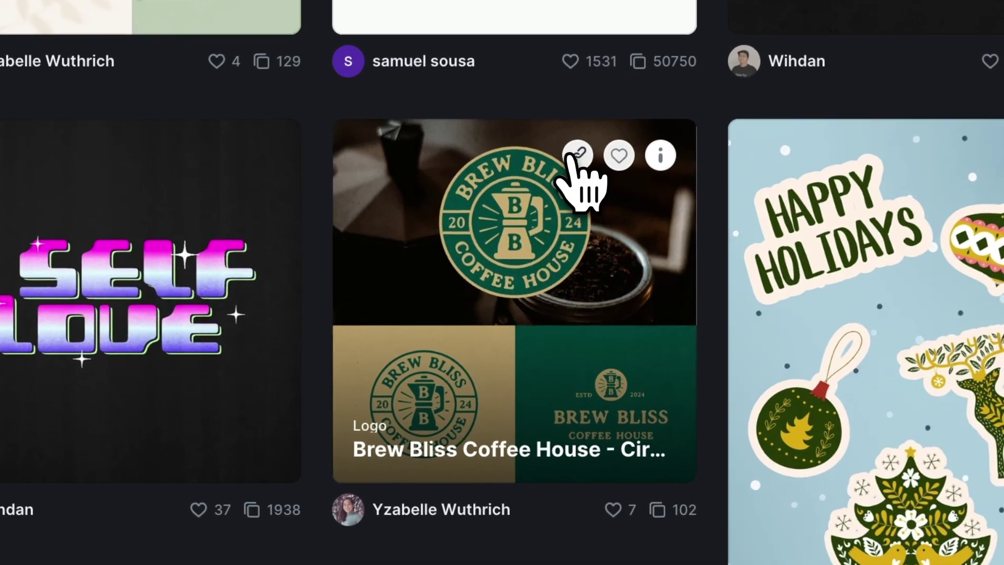
pyautogui.click(606, 158)
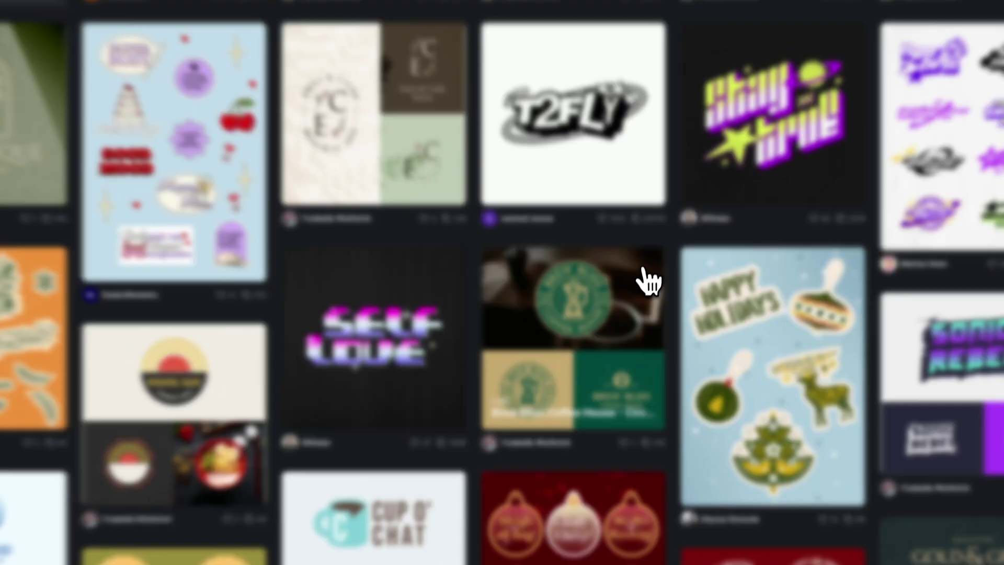
pyautogui.click(661, 157)
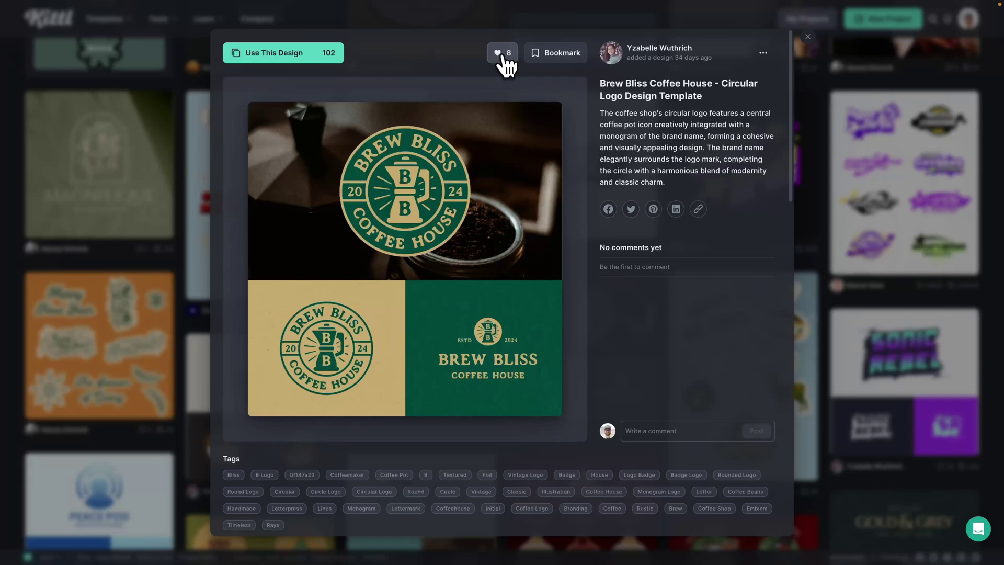
# - Bookmark Brew Bliss and post the comment 'This looks so good! Well done putting this w…'
pyautogui.click(543, 57)
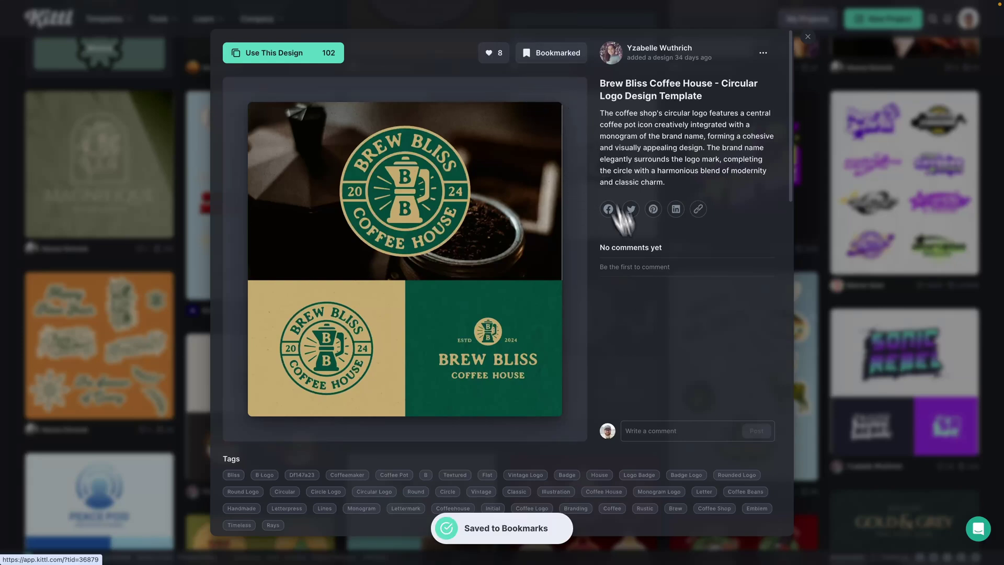
pyautogui.click(657, 430)
pyautogui.write('This looks so goo')
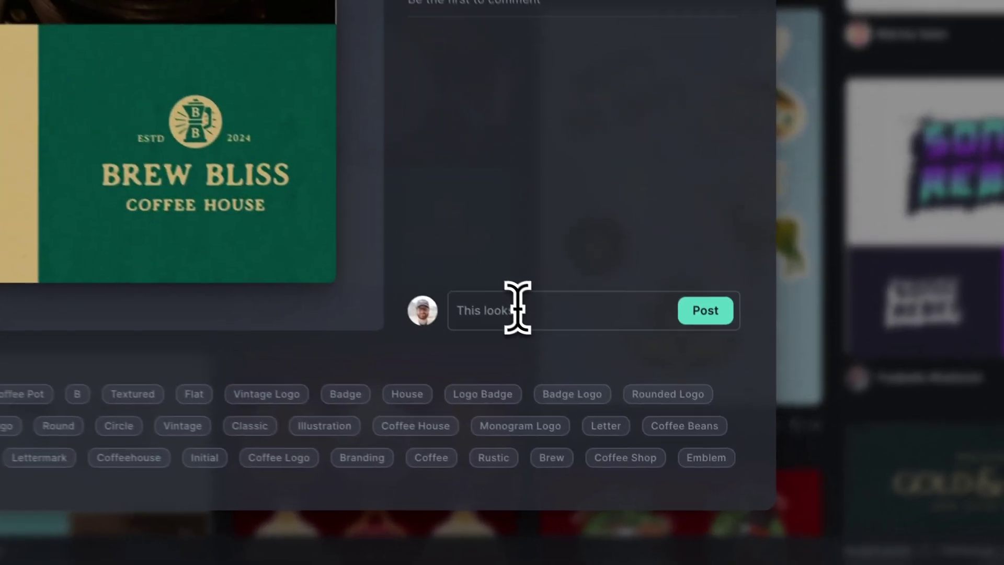
pyautogui.write('d! Well done')
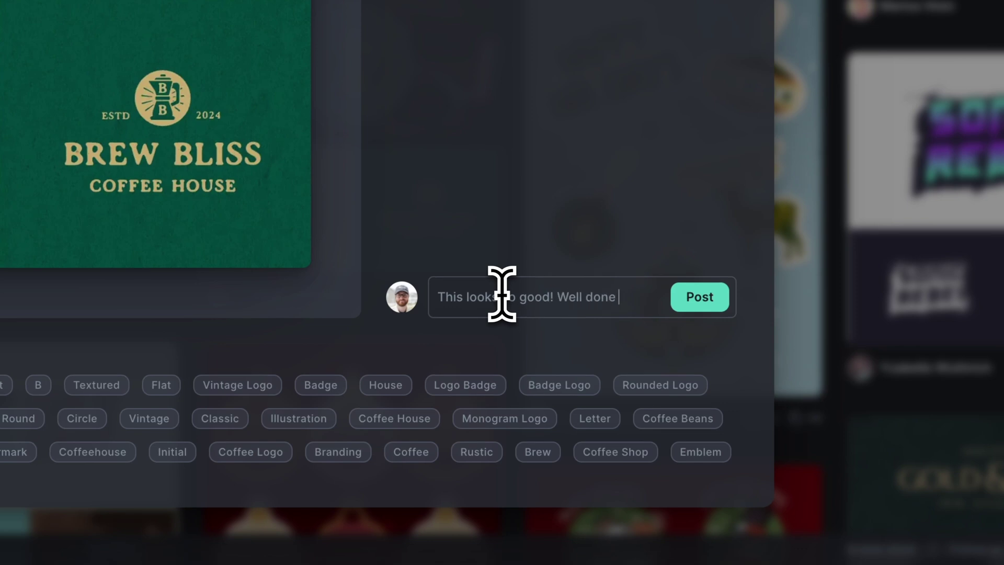
pyautogui.write(' putting this w')
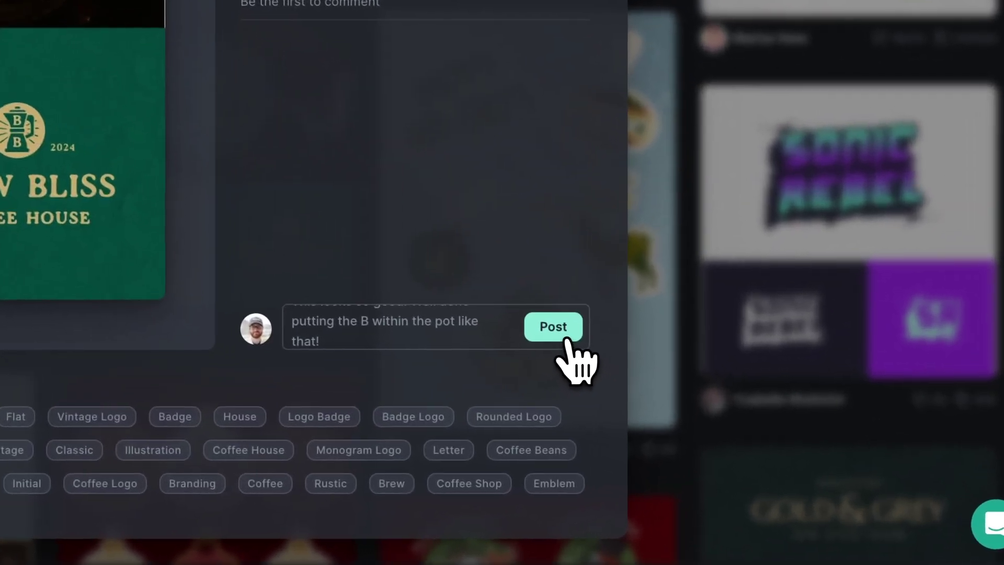
pyautogui.click(756, 429)
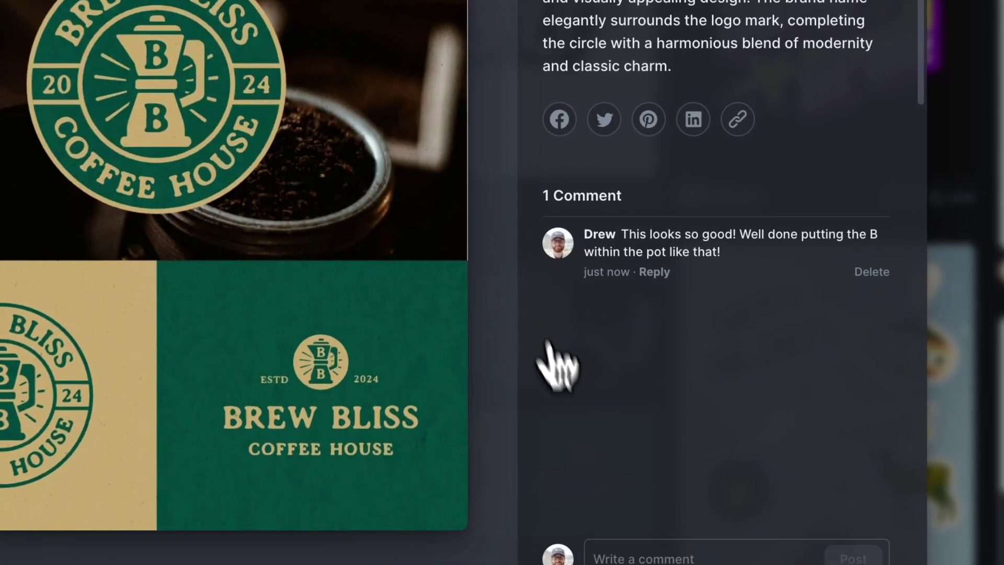
# - Scroll through Related Designs, then close the details to return to the logo gallery
pyautogui.scroll(-5, 601, 360)
pyautogui.scroll(-2, 616, 358)
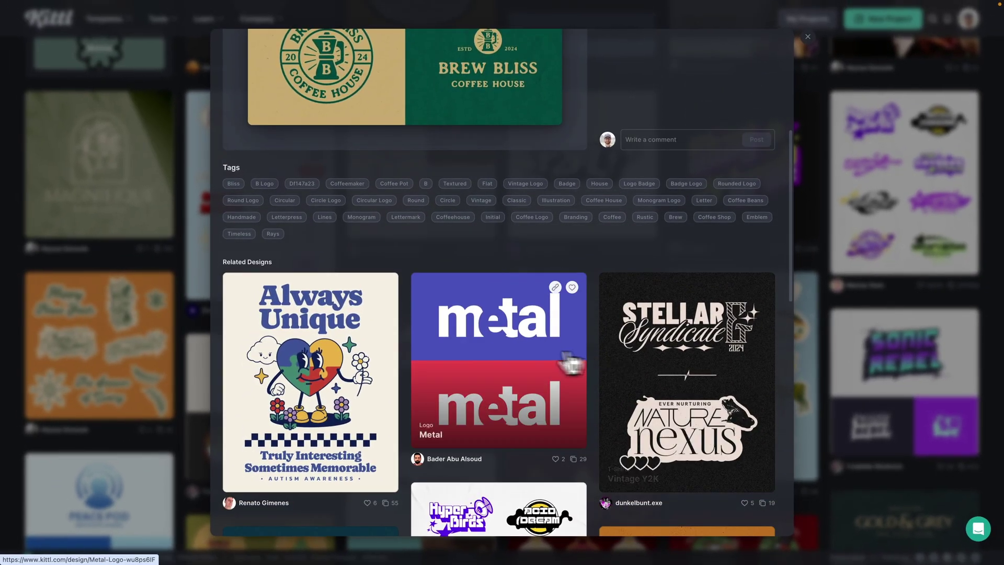
pyautogui.scroll(-1, 552, 376)
pyautogui.scroll(-8, 553, 376)
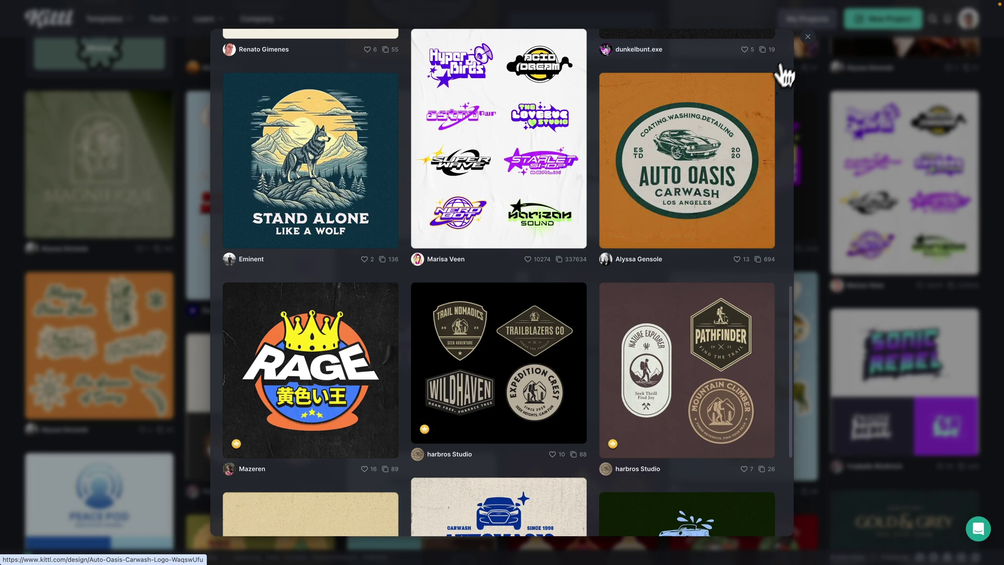
pyautogui.click(807, 37)
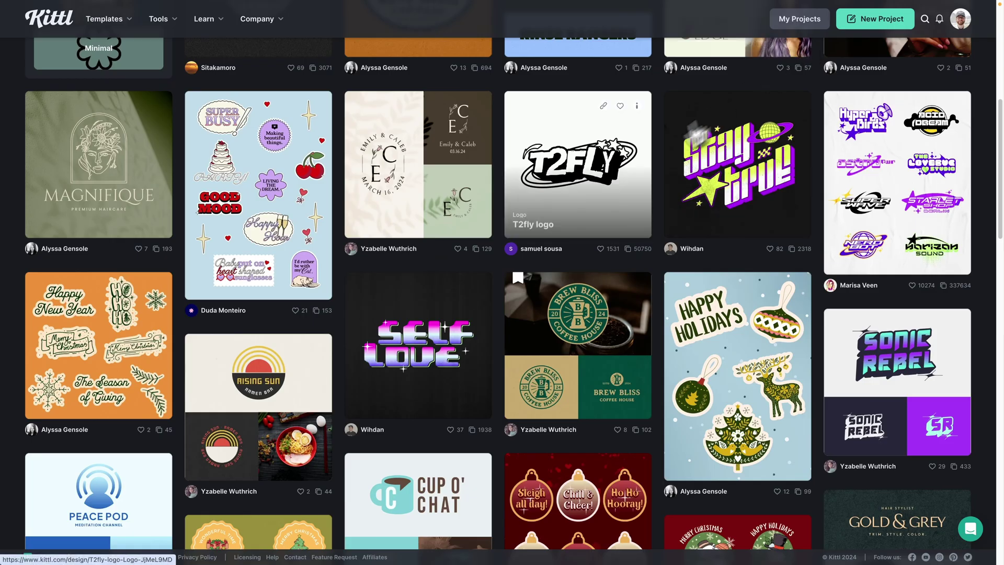
# - Open the Brew Bliss Coffee House template in the editor and show the Templates panel
pyautogui.scroll(-1, 582, 335)
pyautogui.click(581, 334)
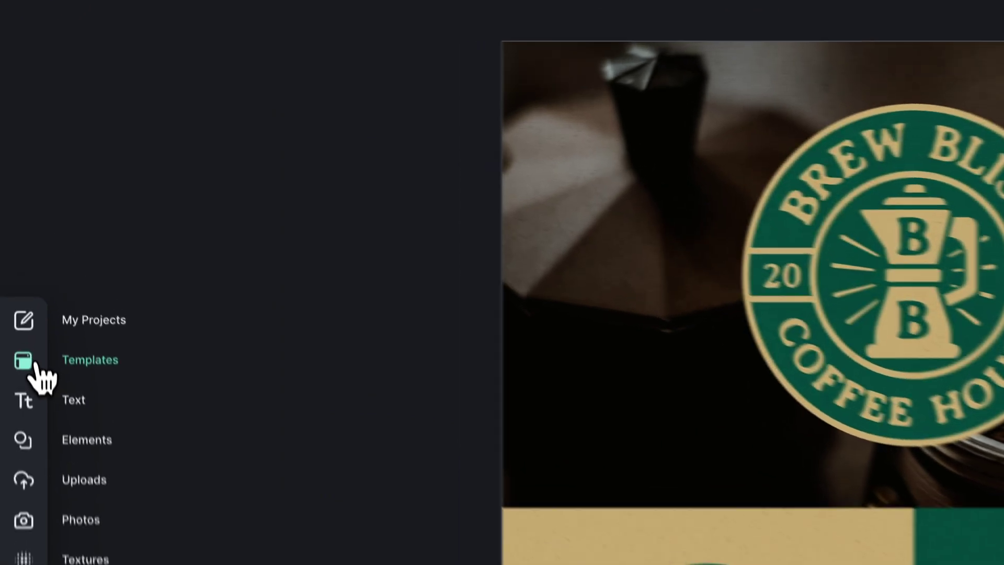
pyautogui.click(22, 236)
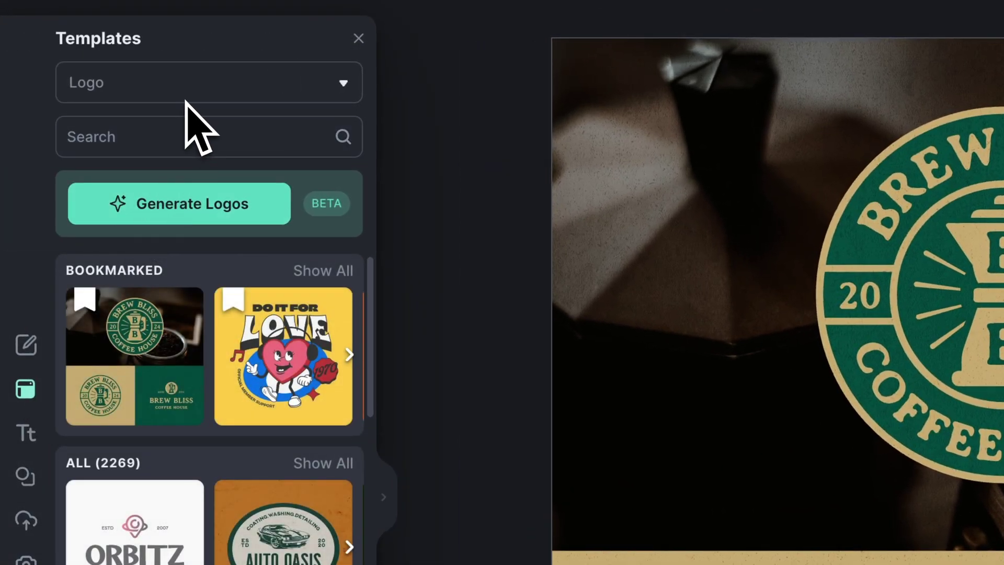
pyautogui.hscroll(5, 206, 343)
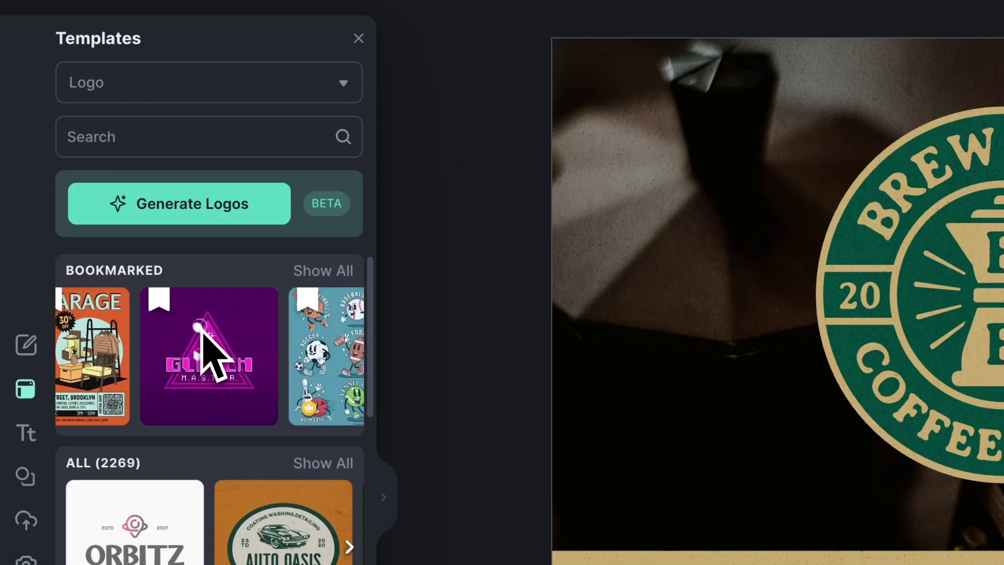
pyautogui.hscroll(10, 202, 345)
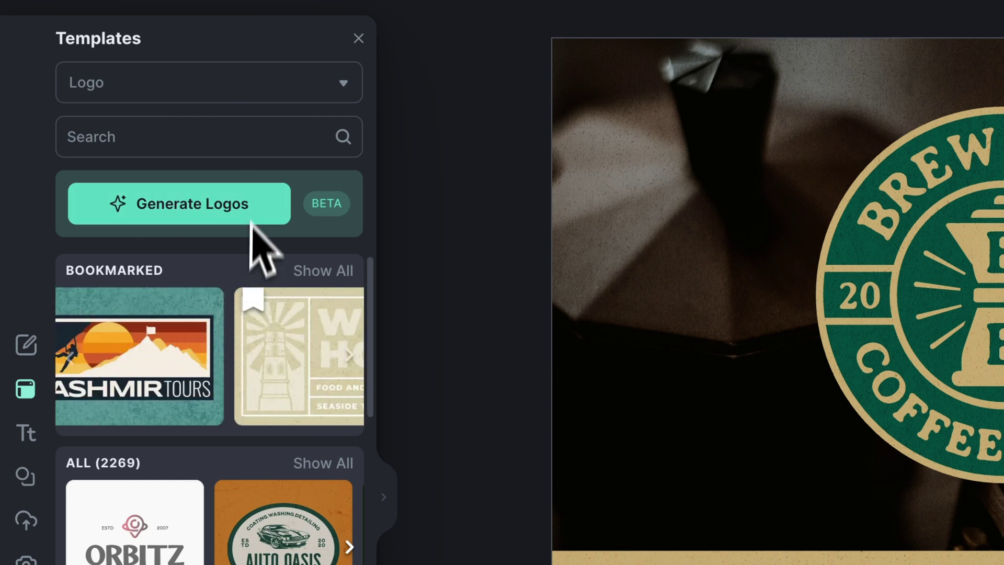
# - Search the logo templates for 'coffee' and scroll through the results
pyautogui.click(203, 142)
pyautogui.write('coffee')
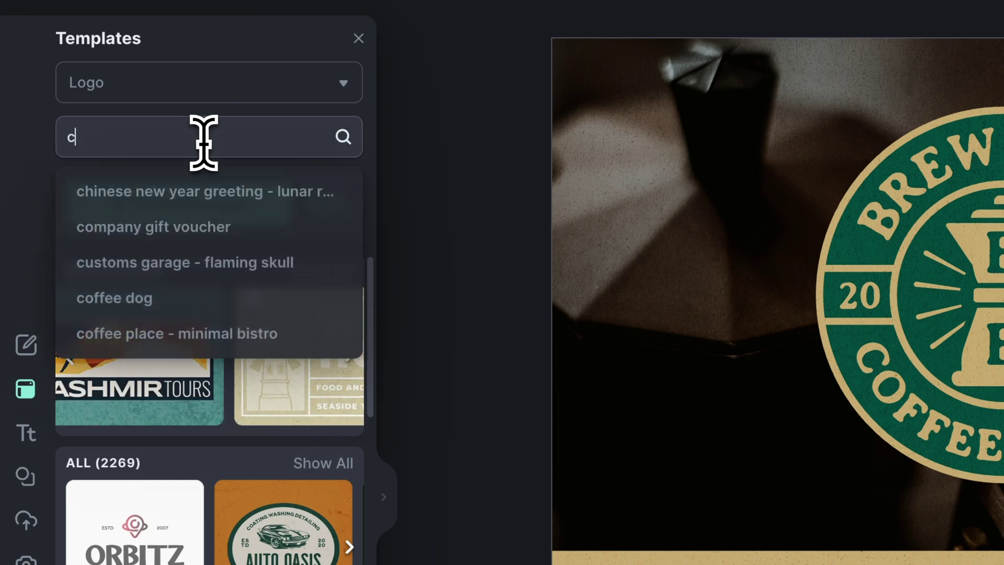
pyautogui.press('Return')
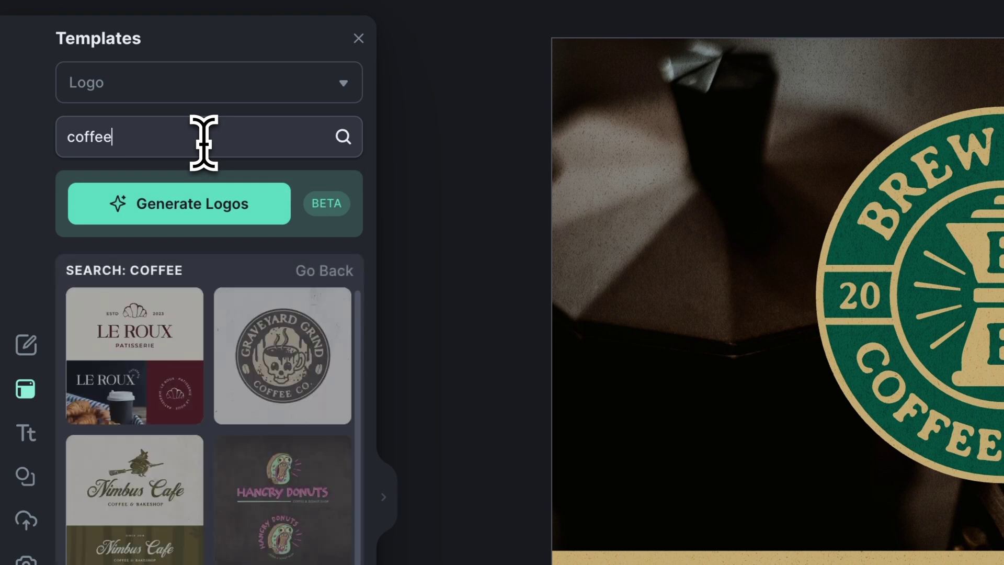
pyautogui.scroll(-8, 273, 418)
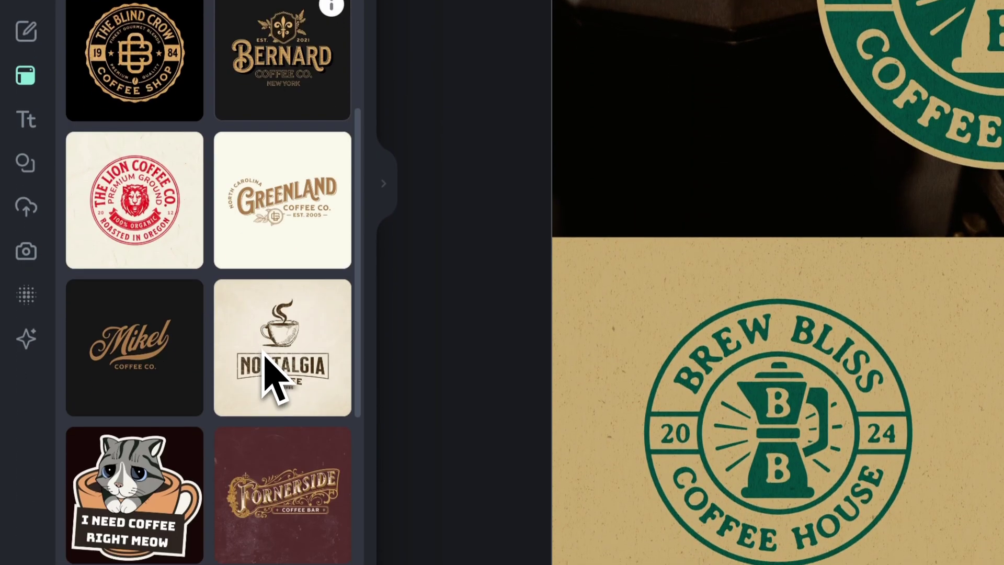
pyautogui.scroll(-4, 270, 370)
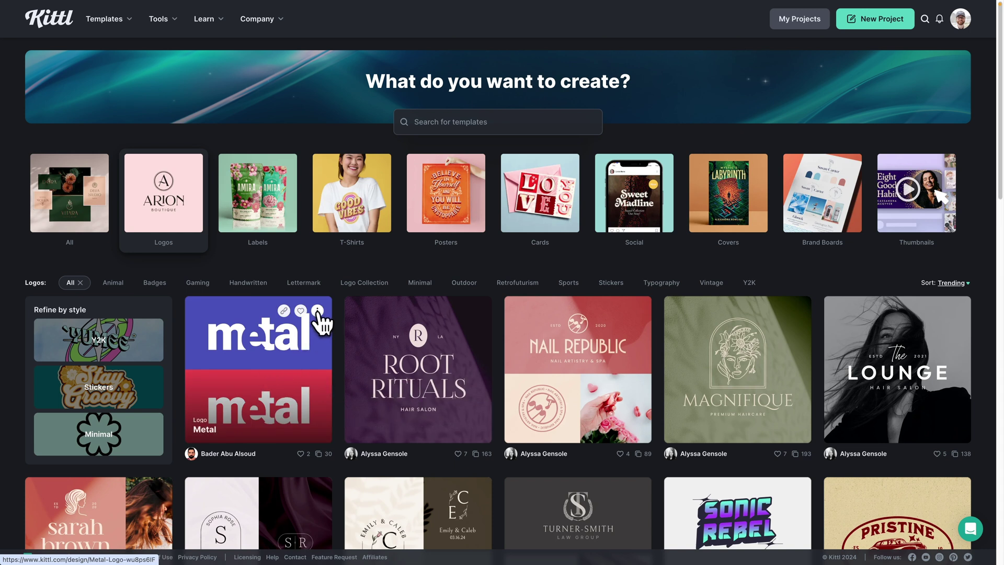
# - Look over the Metal logo template's details, then close them to return to Logos
pyautogui.click(321, 312)
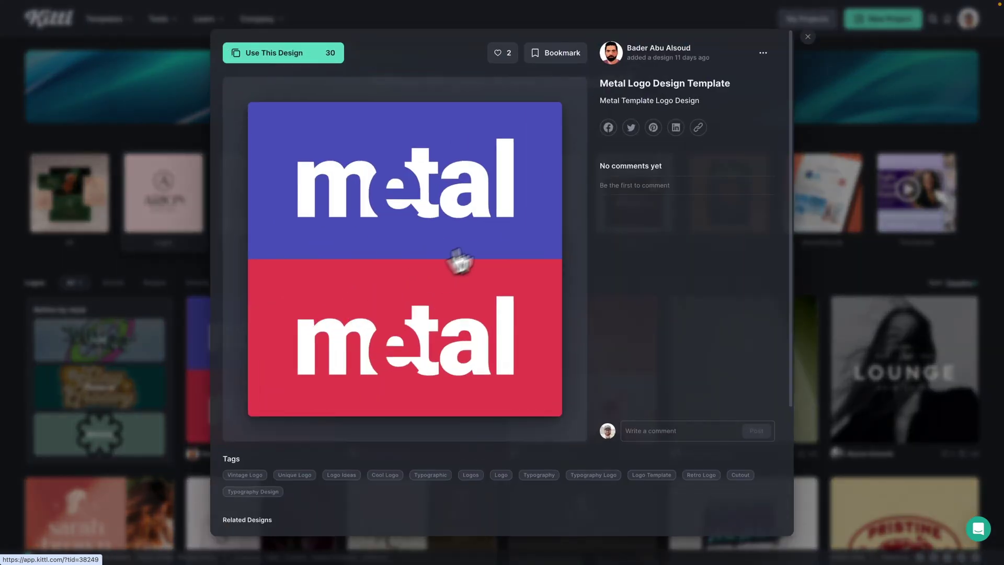
pyautogui.scroll(-5, 616, 335)
pyautogui.scroll(5, 623, 343)
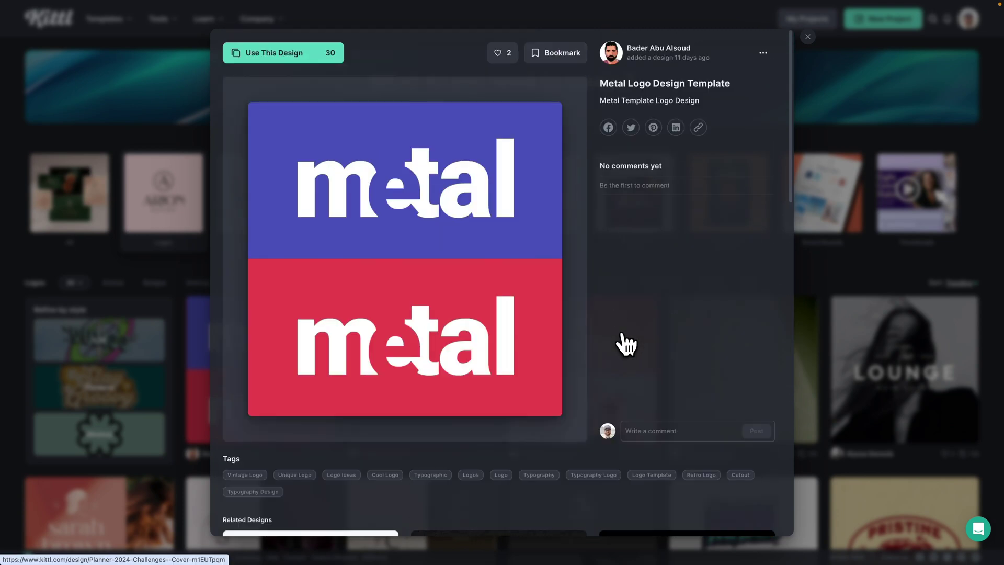
pyautogui.click(807, 37)
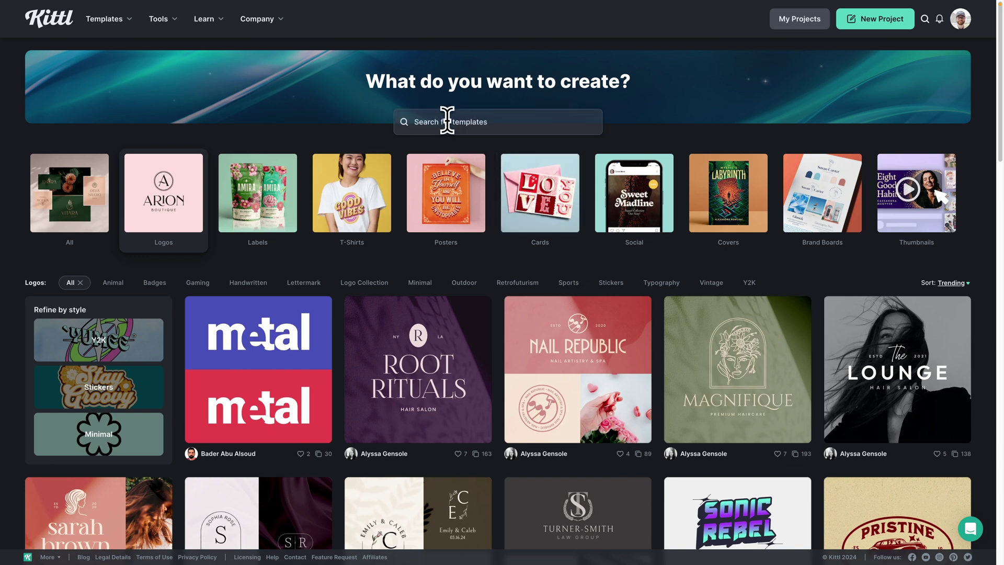
# - Run a 'coffee' search in the Logo template search box
pyautogui.write('coffee')
pyautogui.press('Return')
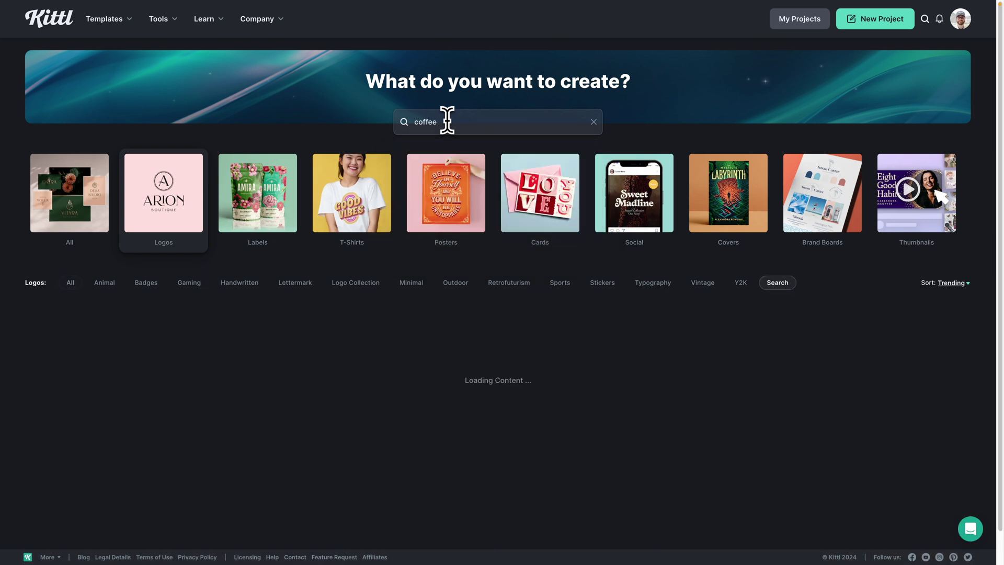